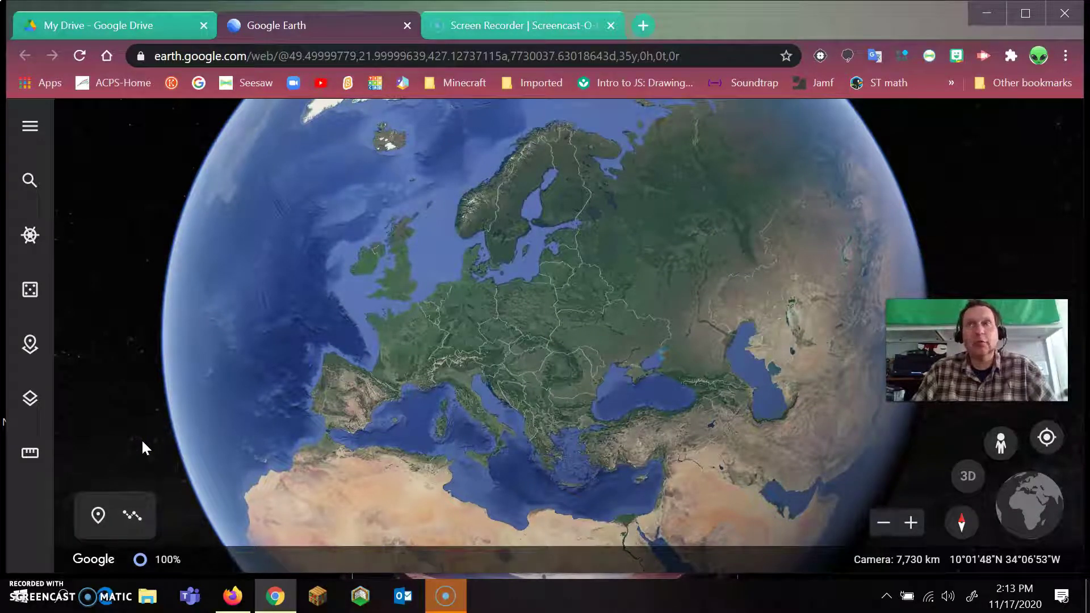
Open the Continents 2 project, then bring up the Seesaw activity on mountain ranges
{"action": "left_click", "coordinate": [29, 181]}
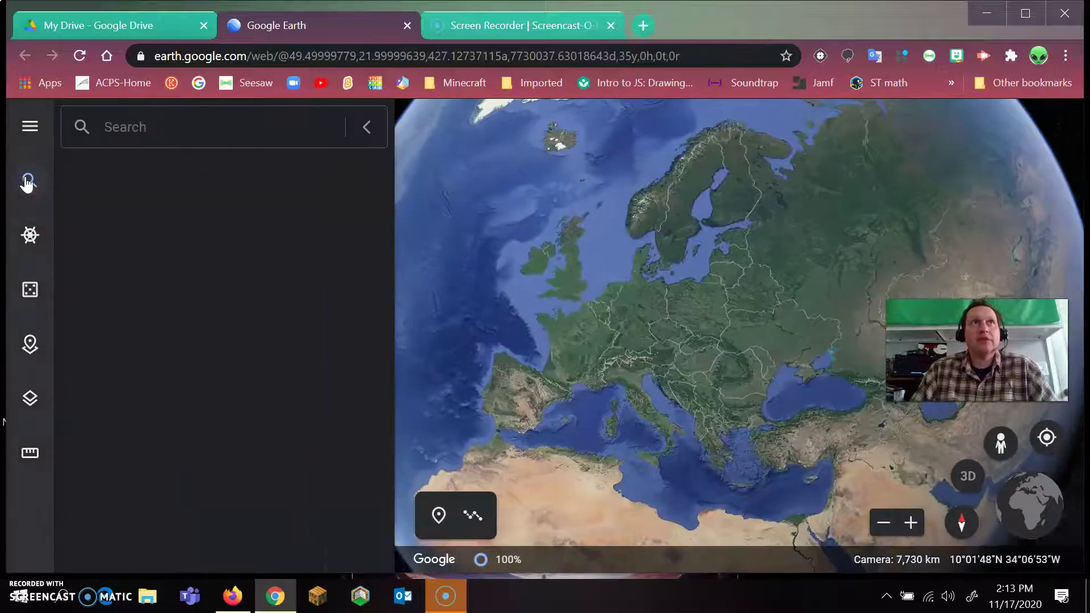
{"action": "left_click", "coordinate": [32, 342]}
{"action": "left_click", "coordinate": [134, 358]}
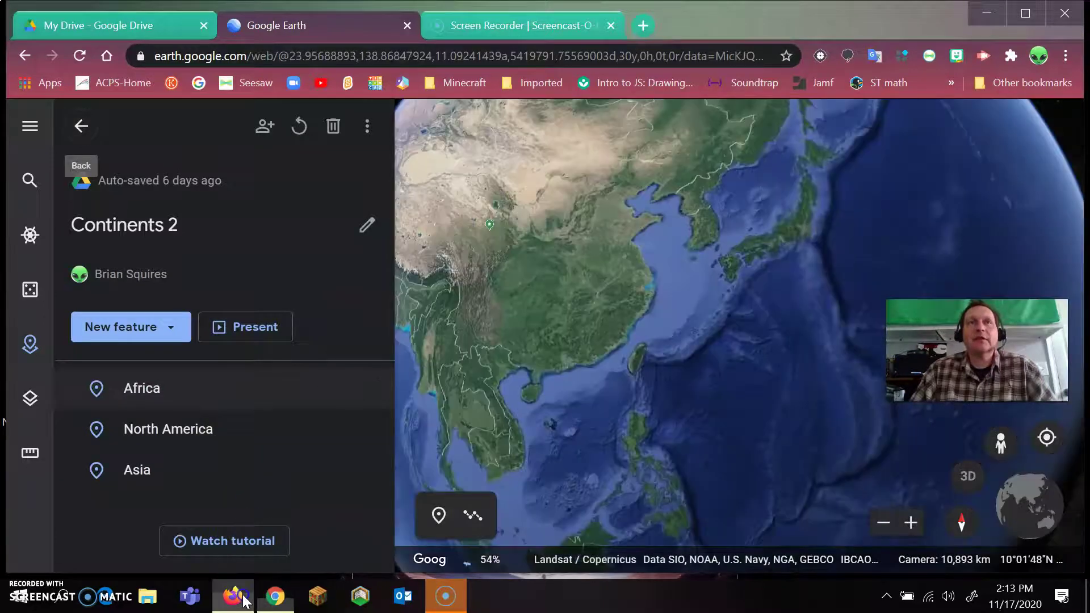
{"action": "left_click", "coordinate": [234, 594]}
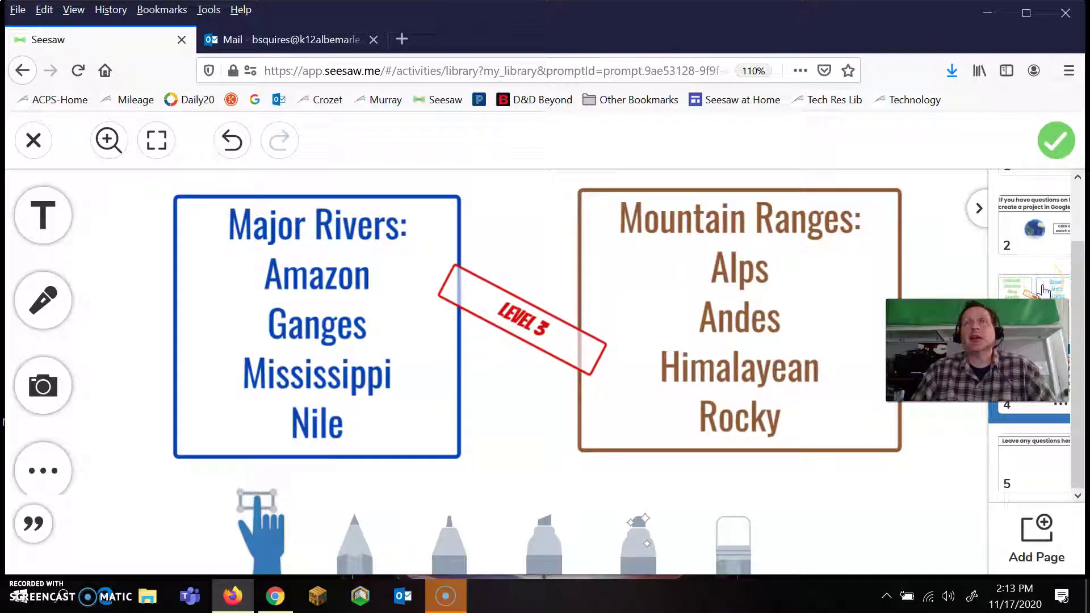
Look over the Seesaw Level 2 and Level 3 pages, then go back to Continents 2
{"action": "left_click", "coordinate": [1045, 291]}
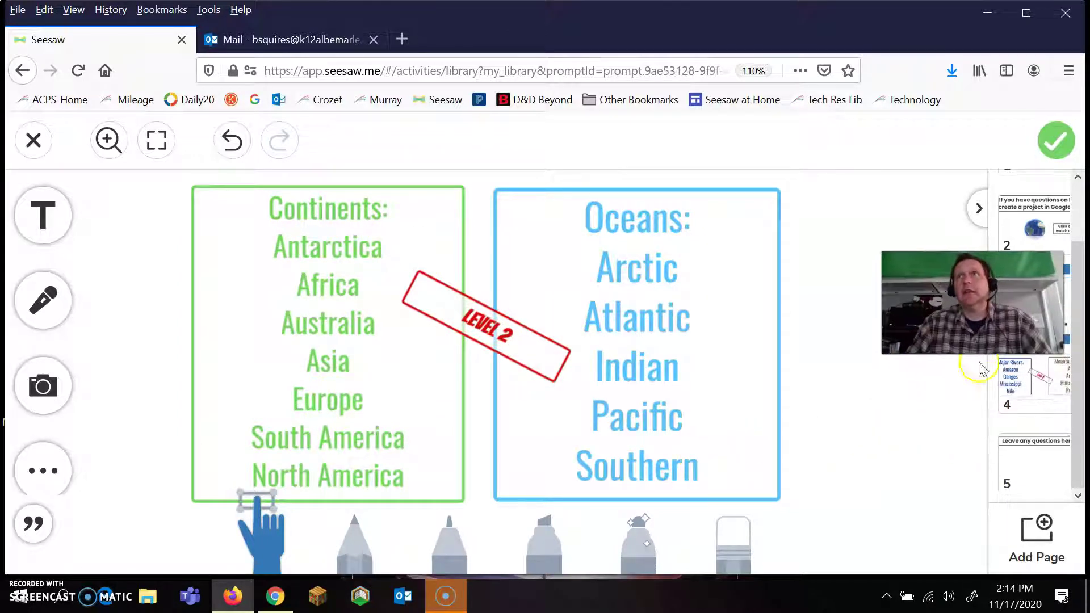
{"action": "left_click", "coordinate": [1007, 392]}
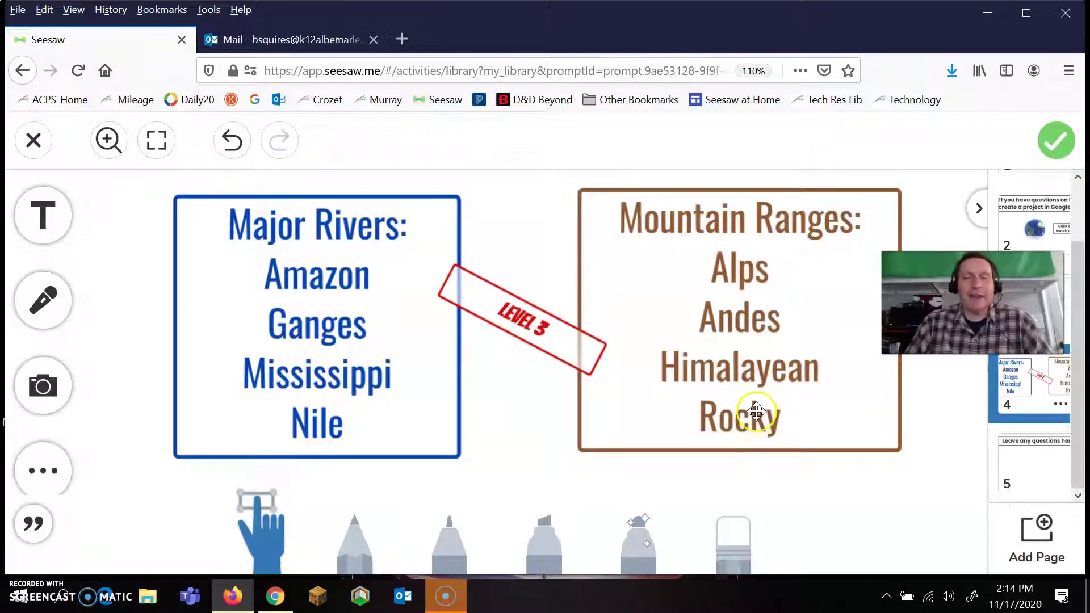
{"action": "left_click", "coordinate": [274, 594]}
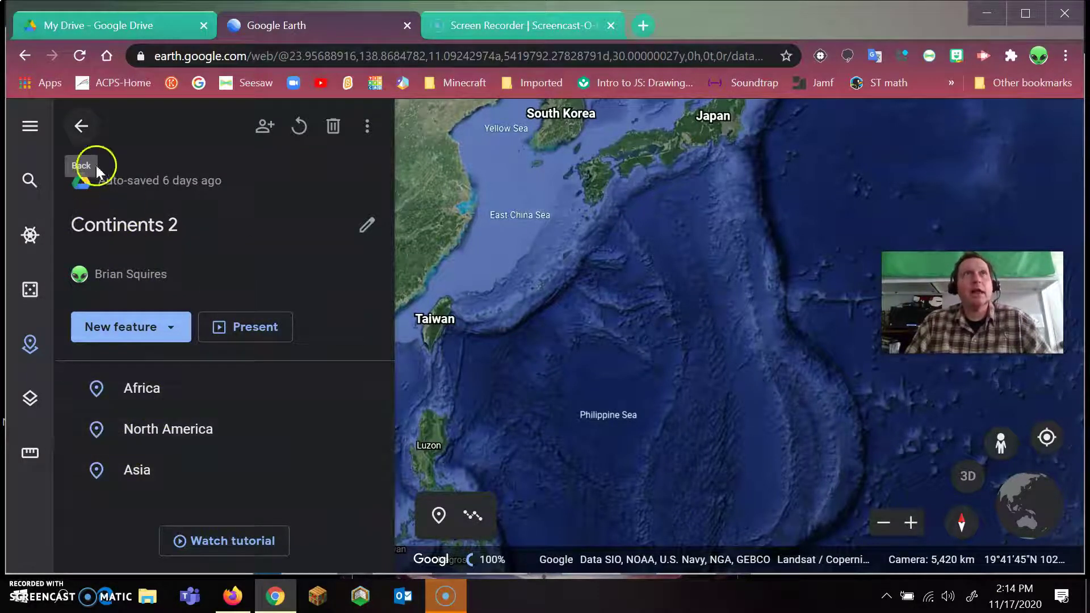
Search for 'rocky' and open the Rocky Mountains result on the globe
{"action": "left_click", "coordinate": [28, 181]}
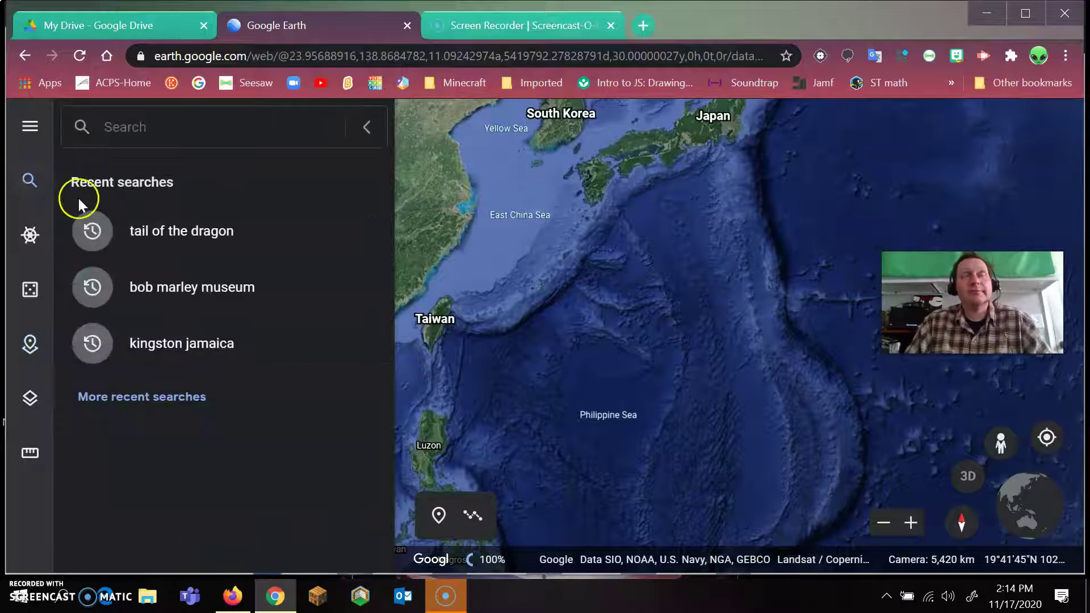
{"action": "type", "text": "r"}
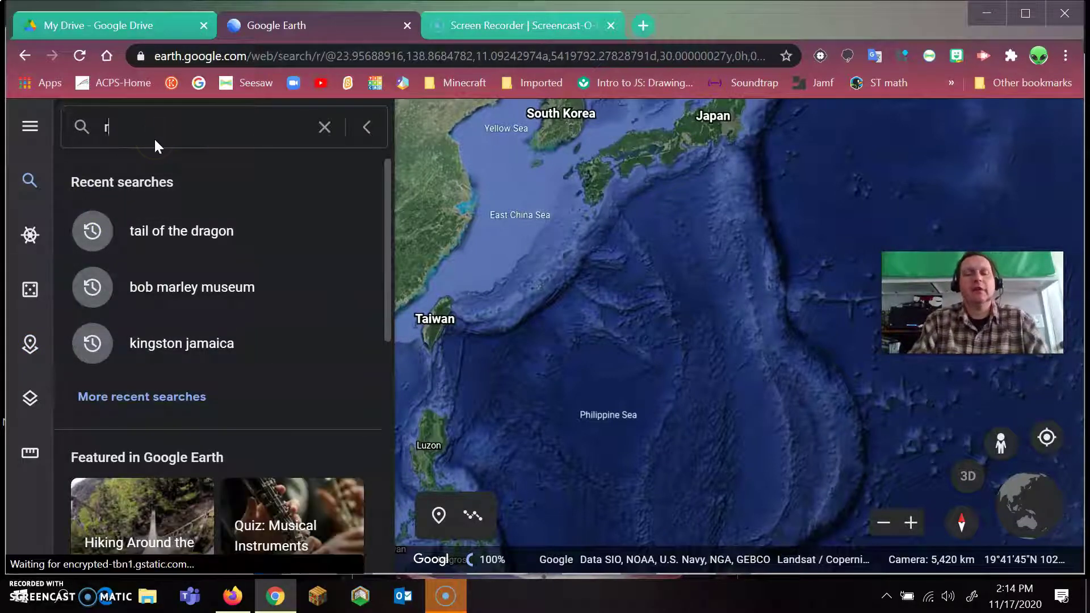
{"action": "type", "text": "ocky"}
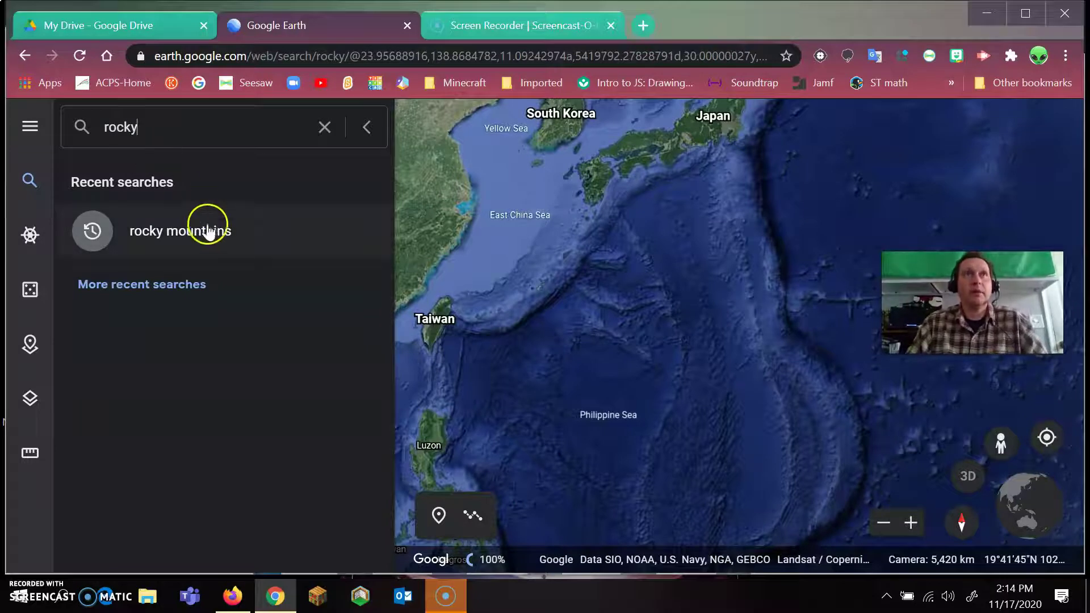
{"action": "left_click", "coordinate": [209, 227]}
{"action": "left_click", "coordinate": [423, 320]}
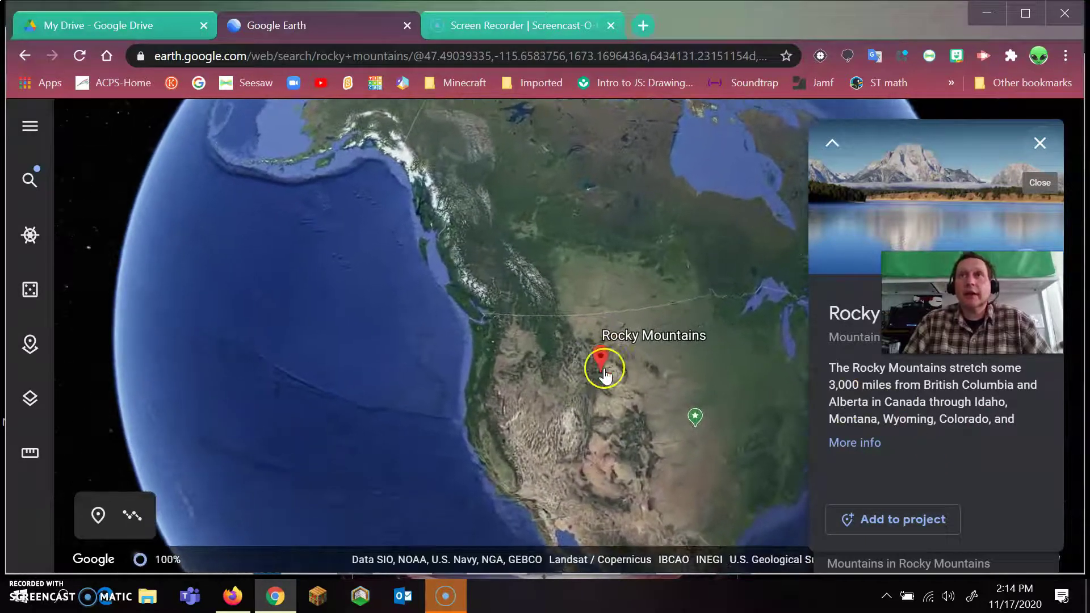
Save Rocky Mountains into Continents 2 and open the new placemark for editing
{"action": "left_click", "coordinate": [900, 521]}
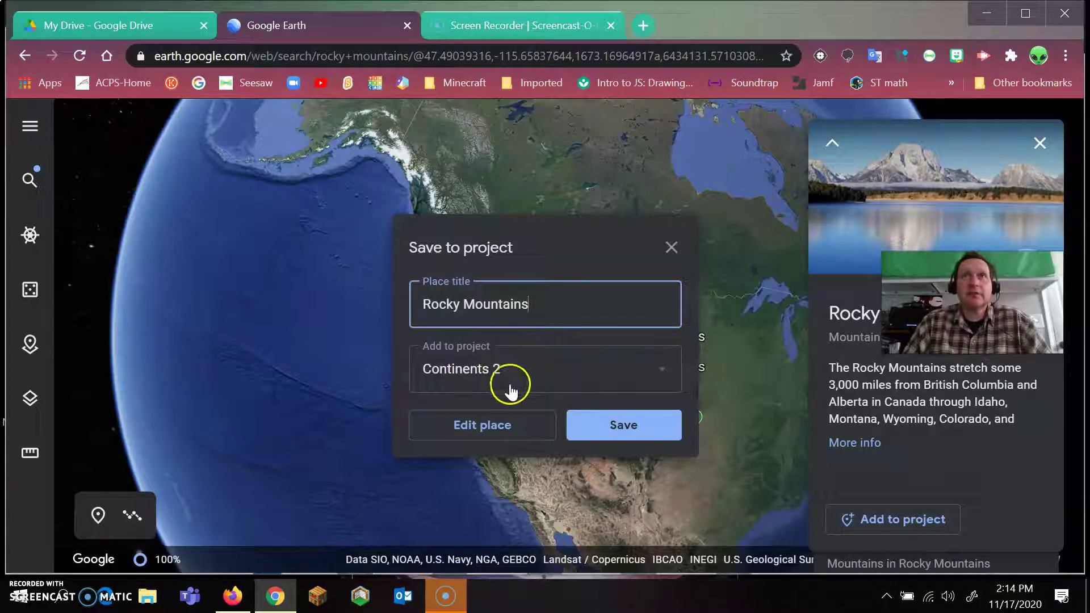
{"action": "left_click", "coordinate": [626, 426]}
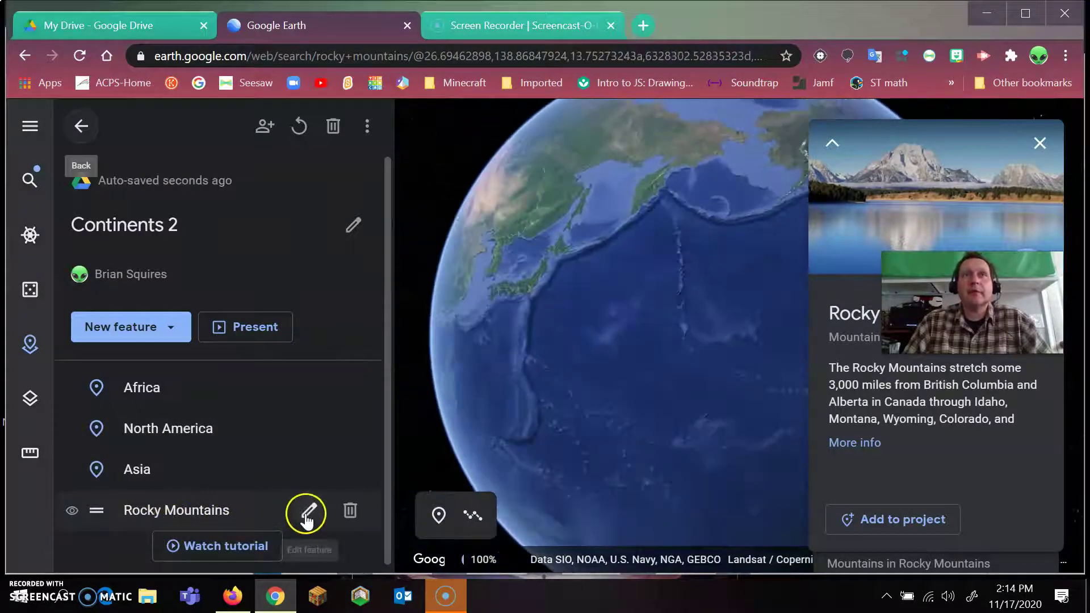
{"action": "left_click", "coordinate": [307, 511]}
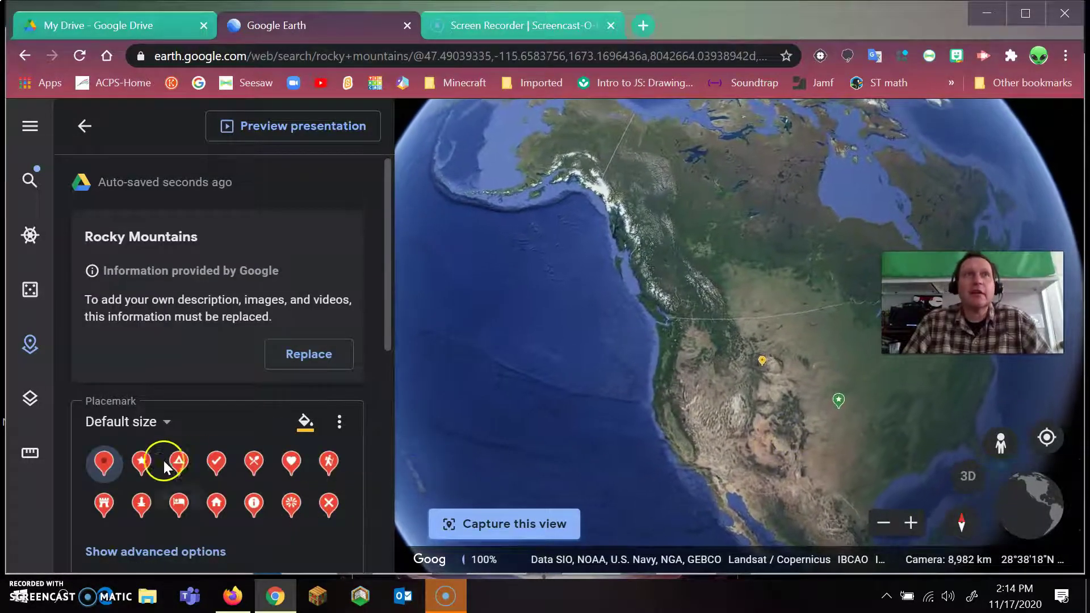
Style the Rocky Mountains placemark as an extra-large green star
{"action": "left_click", "coordinate": [143, 462]}
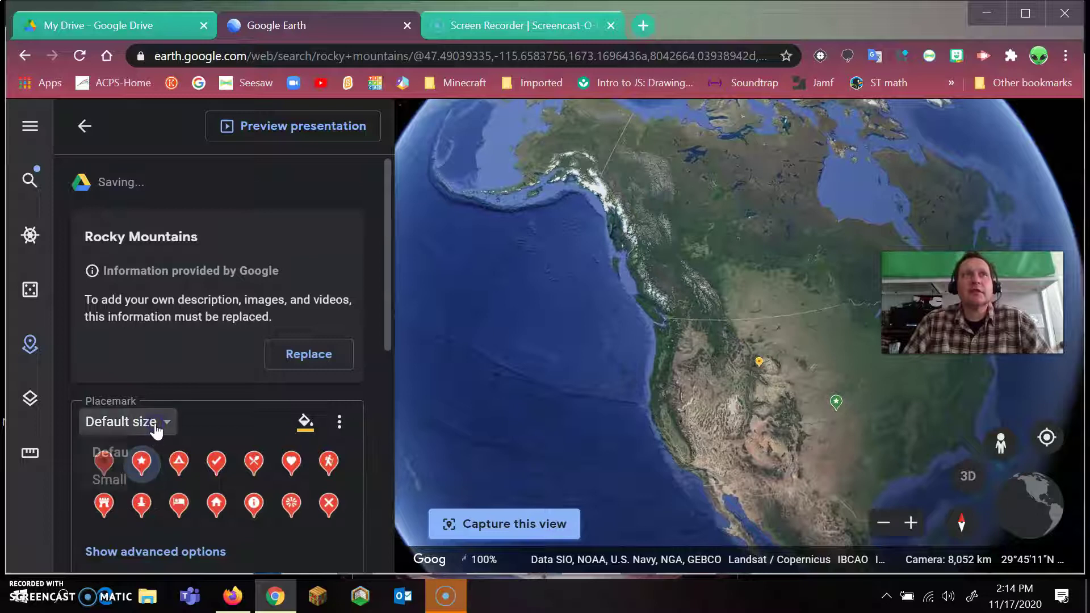
{"action": "left_click", "coordinate": [154, 424]}
{"action": "left_click", "coordinate": [111, 531]}
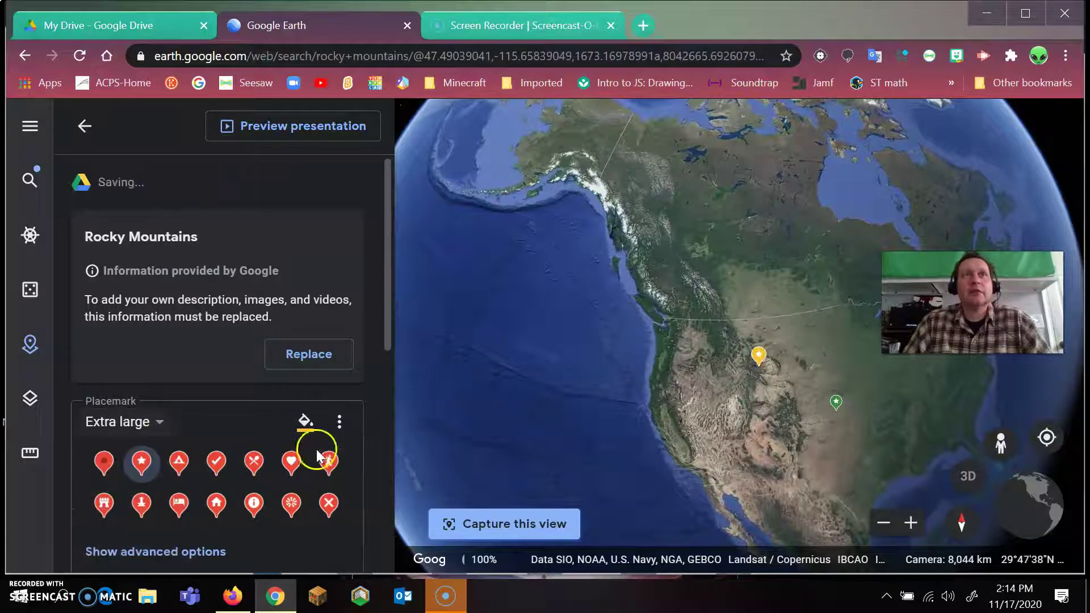
{"action": "left_click", "coordinate": [305, 420]}
{"action": "left_click", "coordinate": [484, 438]}
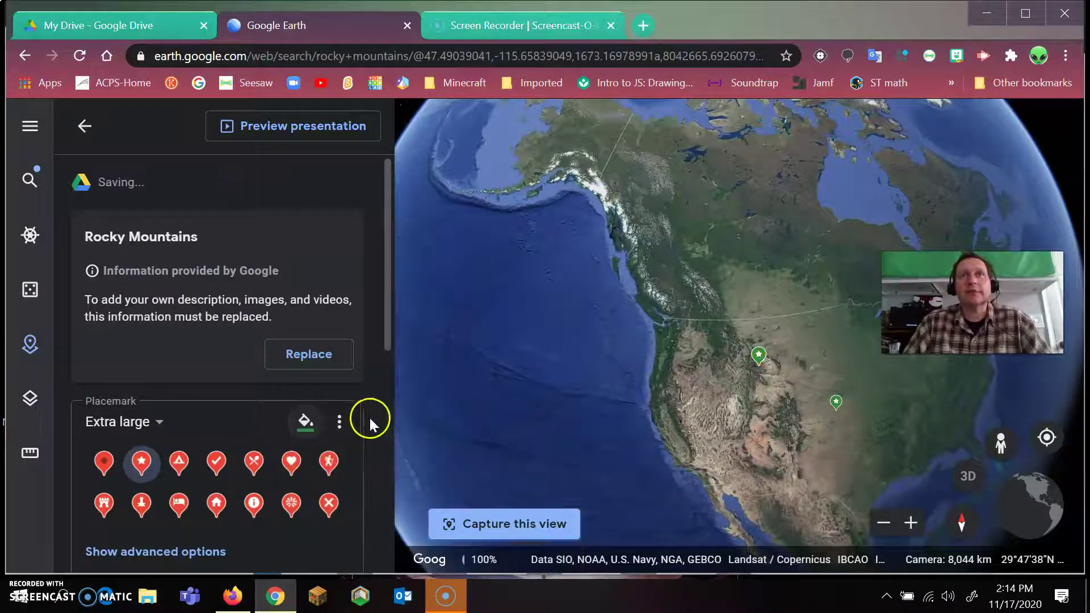
{"action": "scroll", "coordinate": [259, 458], "scroll_direction": "down", "scroll_amount": 1}
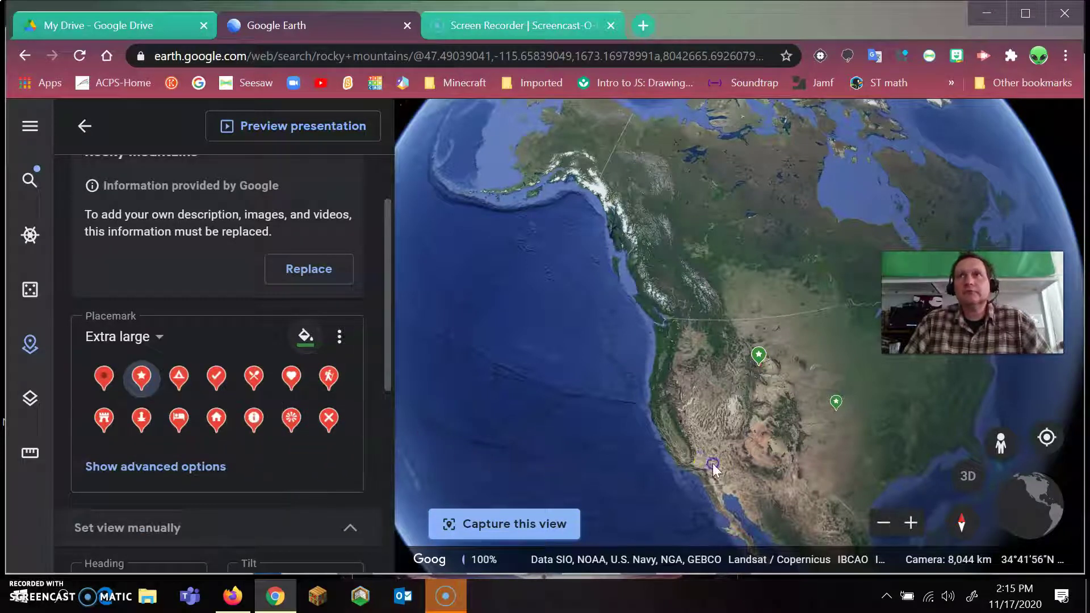
Capture a western North America view for the placemark and return to the list
{"action": "left_click_drag", "start_coordinate": [713, 468], "coordinate": [664, 433]}
{"action": "left_click", "coordinate": [493, 530]}
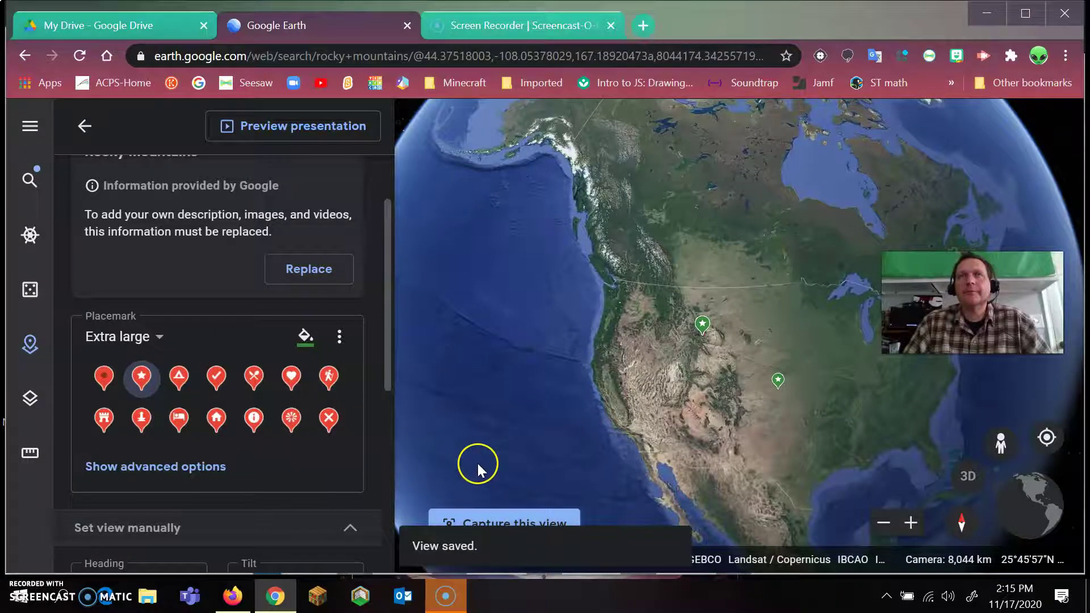
{"action": "left_click", "coordinate": [81, 128]}
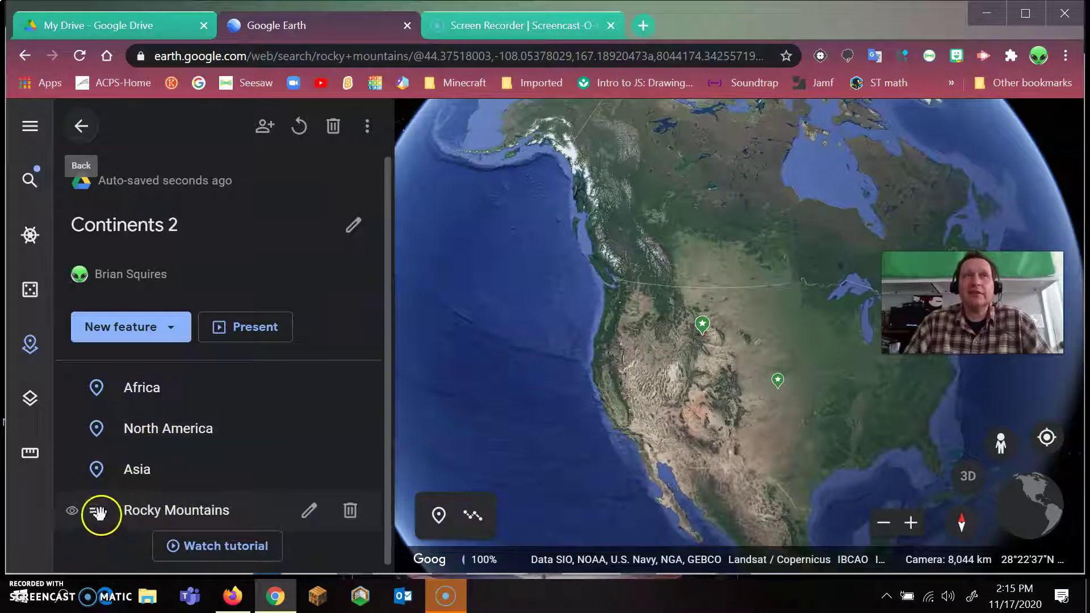
Drag the Rocky Mountains row up to sit between North America and Asia
{"action": "mouse_move", "coordinate": [96, 512]}
{"action": "left_mouse_down"}
{"action": "mouse_move", "coordinate": [100, 415]}
{"action": "mouse_move", "coordinate": [98, 450]}
{"action": "left_mouse_up"}
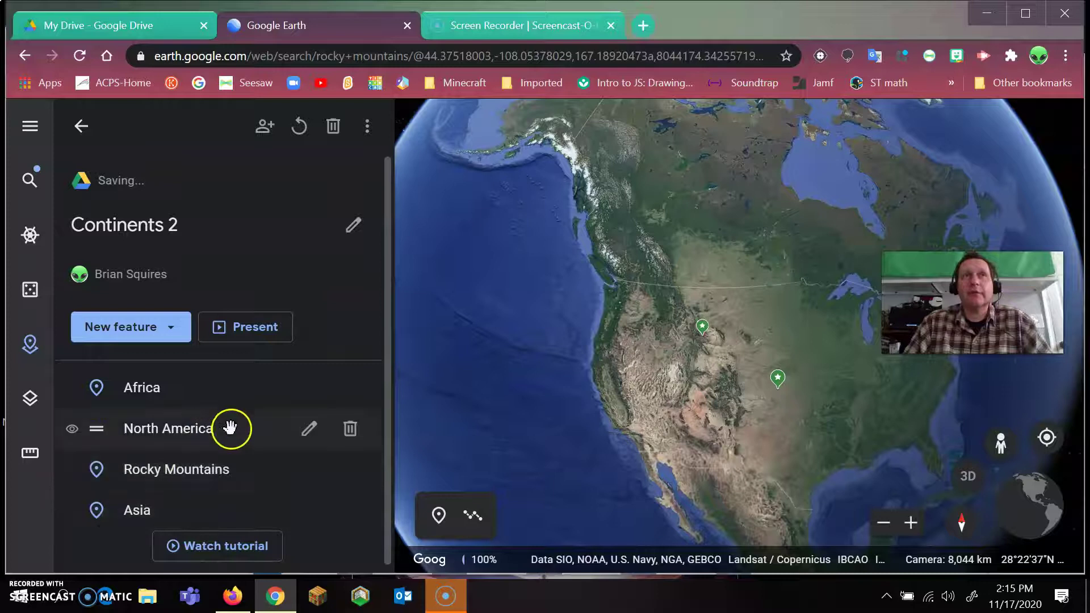